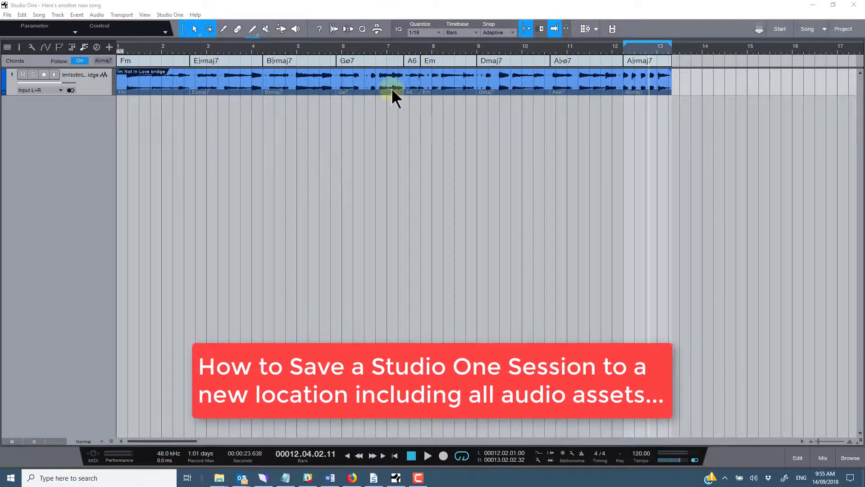
Set the loop range to the audio event so it spans bars 1 to 13.
click(301, 82)
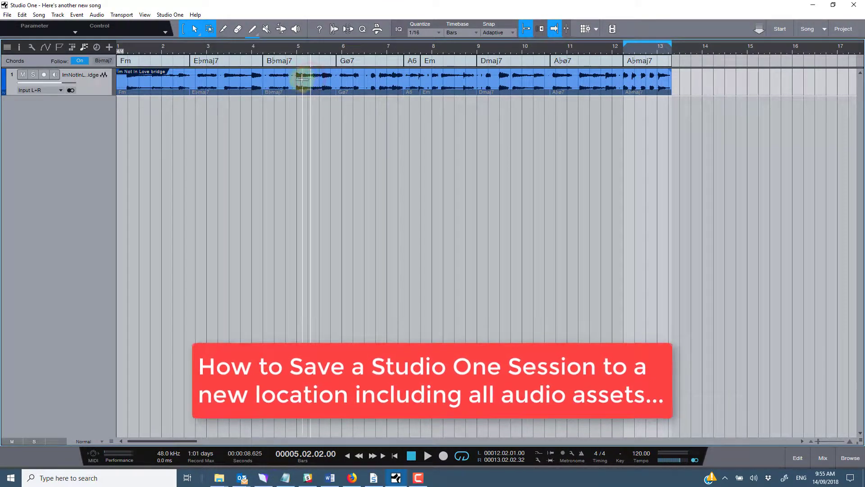
key(p)
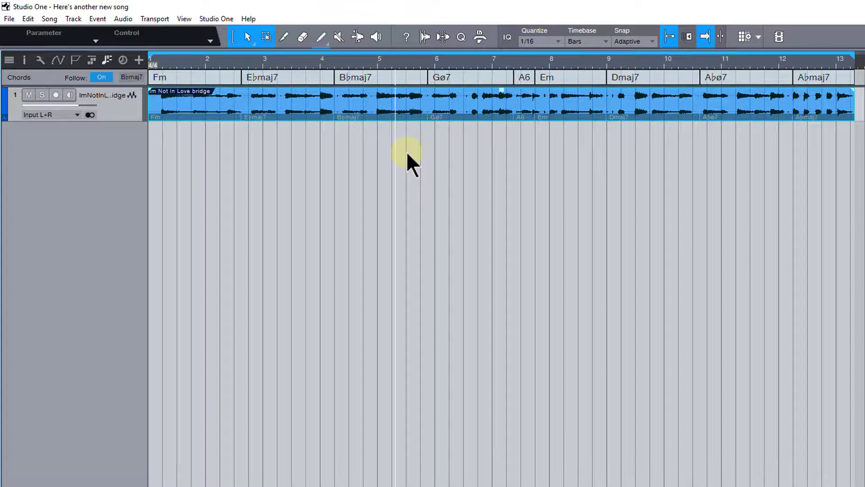
click(210, 19)
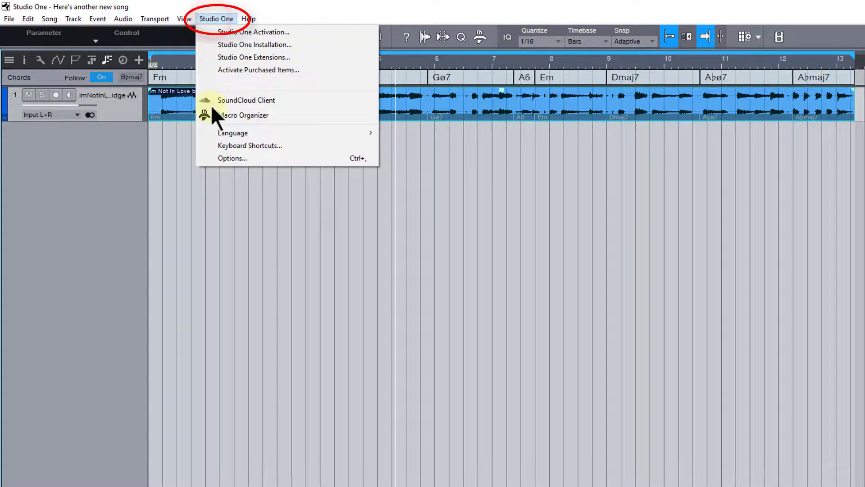
click(242, 159)
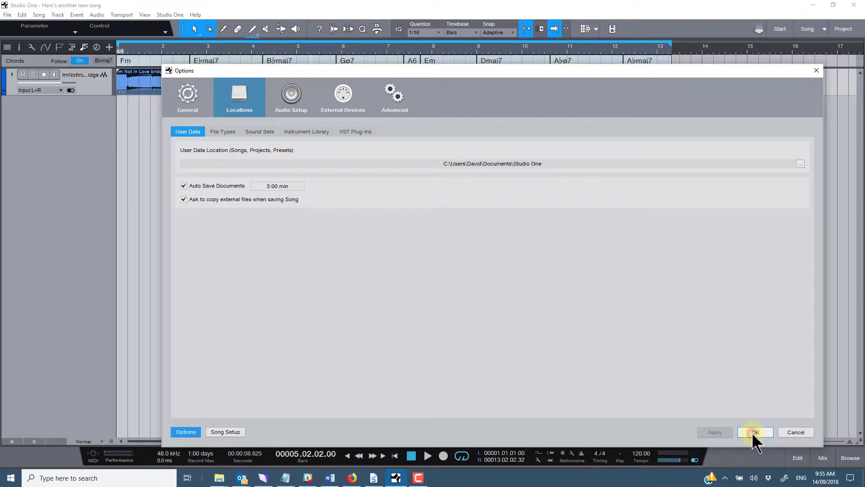
click(754, 476)
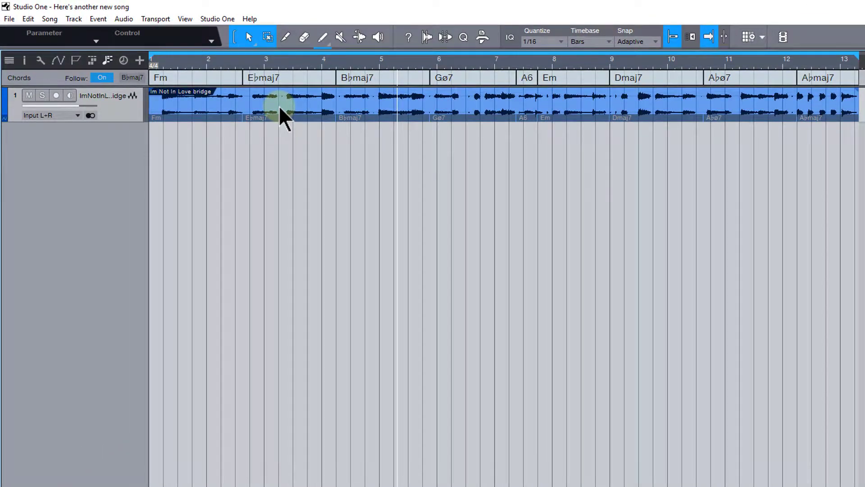
Select the song's audio event and bring up the File menu.
click(280, 108)
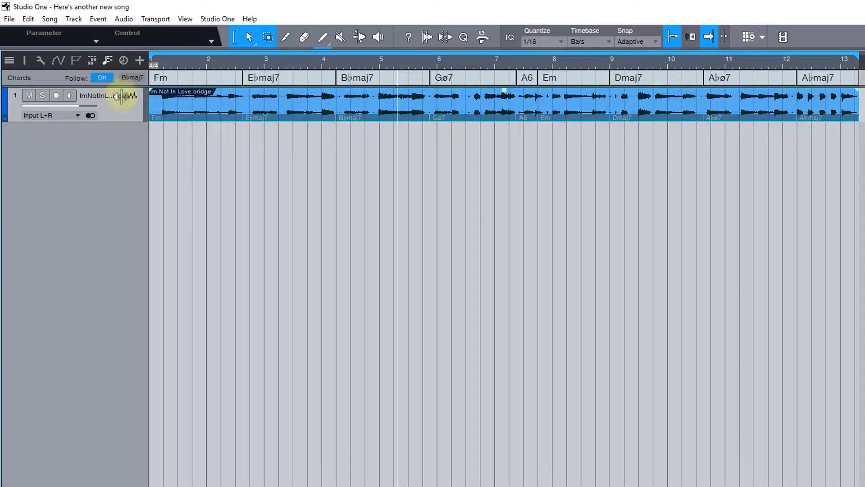
click(6, 19)
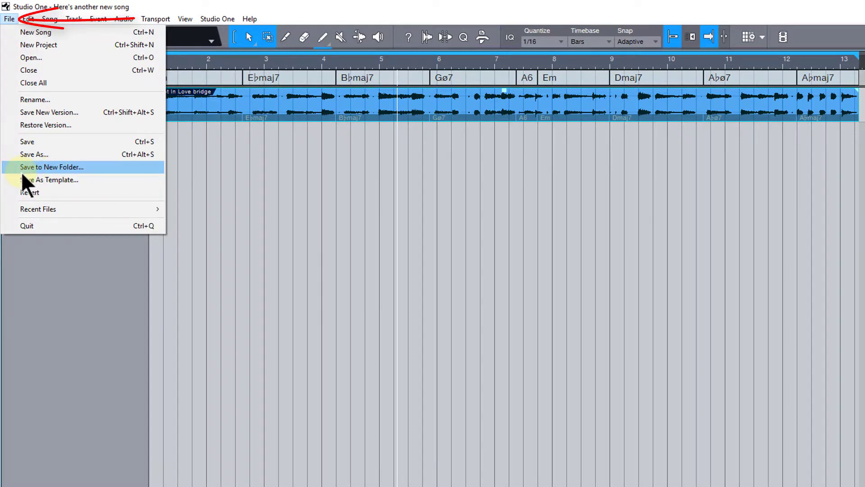
Start Save to New Folder and browse the location to Documents\Studio One\Songs.
click(47, 167)
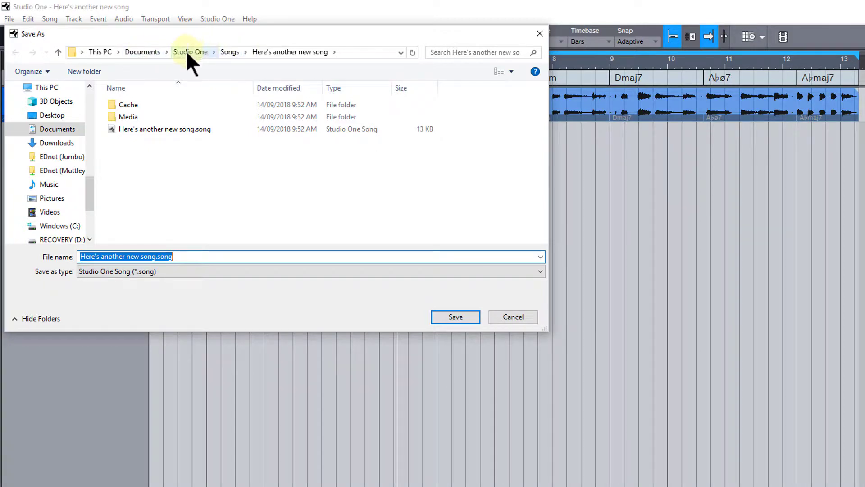
click(227, 52)
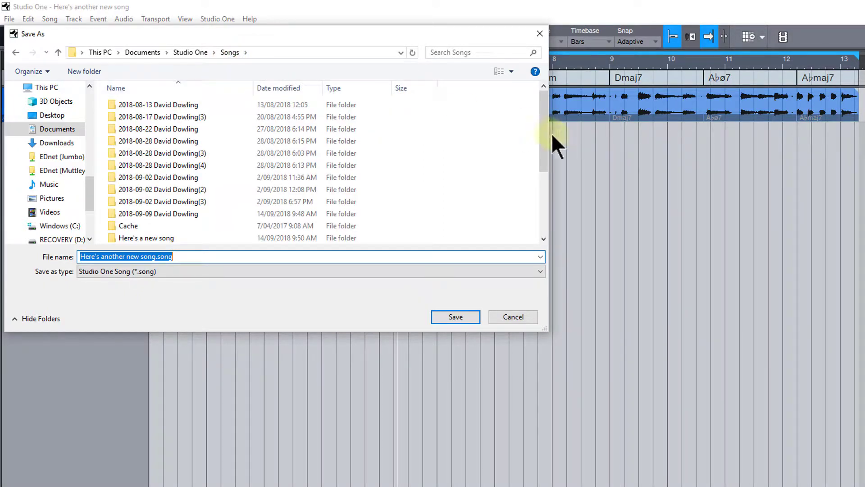
drag(542, 114, 567, 213)
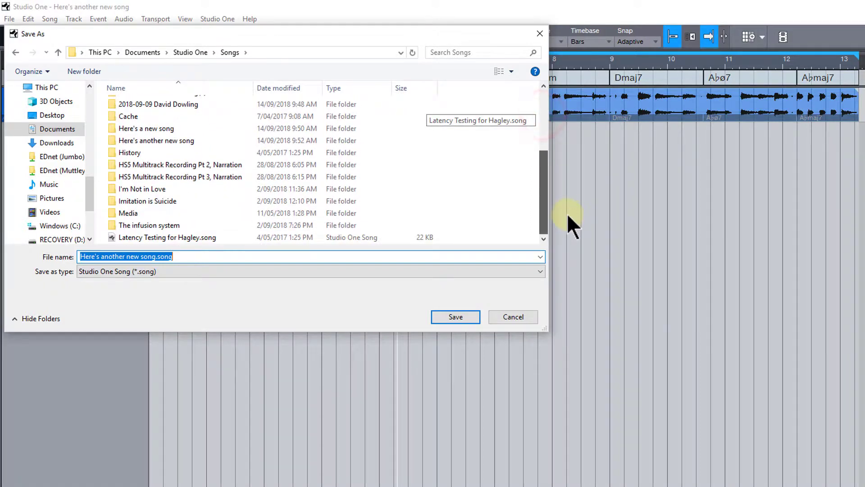
Create a new folder named 'Here's the example song' inside Songs.
click(84, 71)
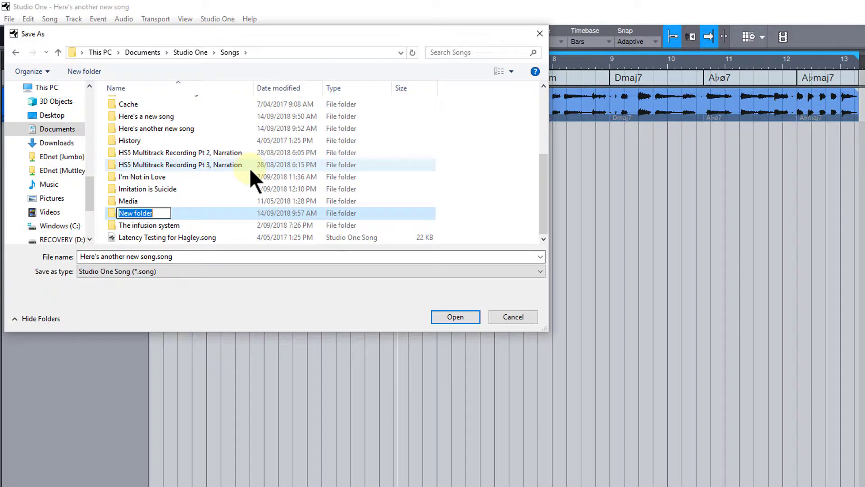
text(Here)
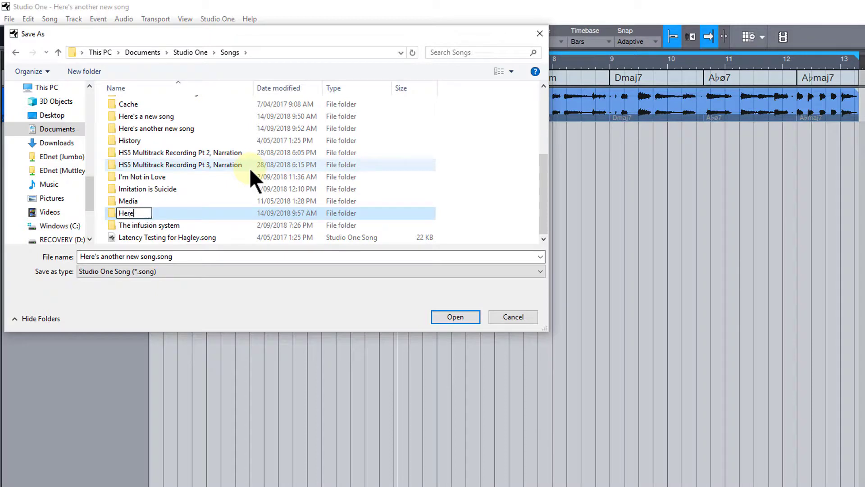
text('s the exam)
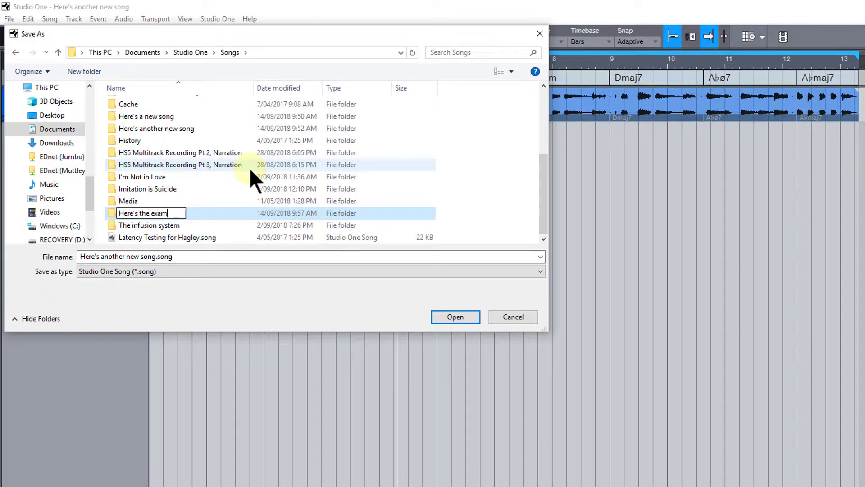
text(ple song)
key(ctrl+a)
key(ctrl+c)
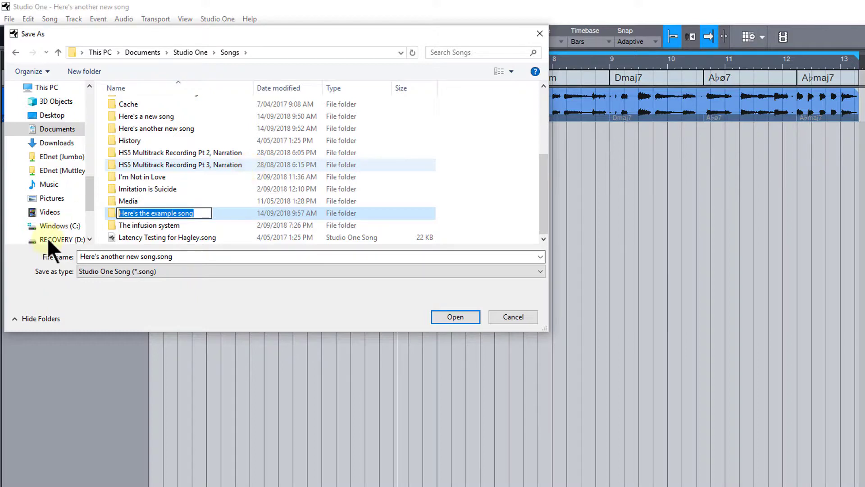
key(Return)
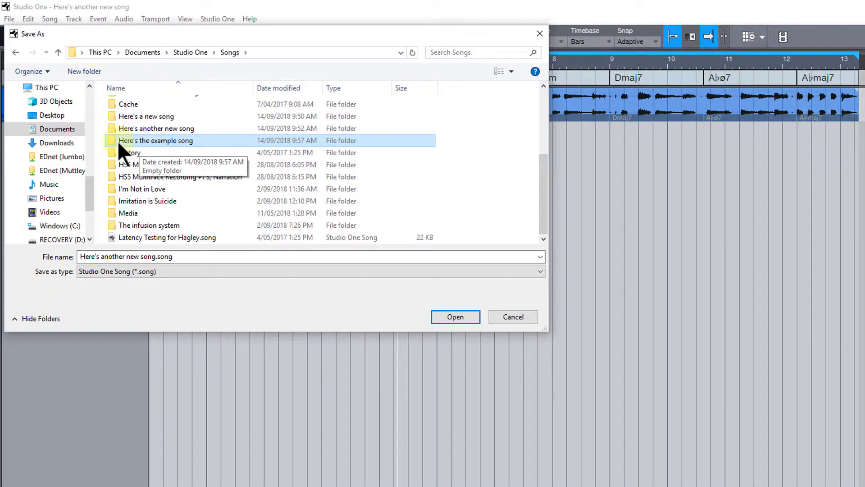
Save the song as 'Here's the example song' inside the new folder of that name.
double_click(117, 141)
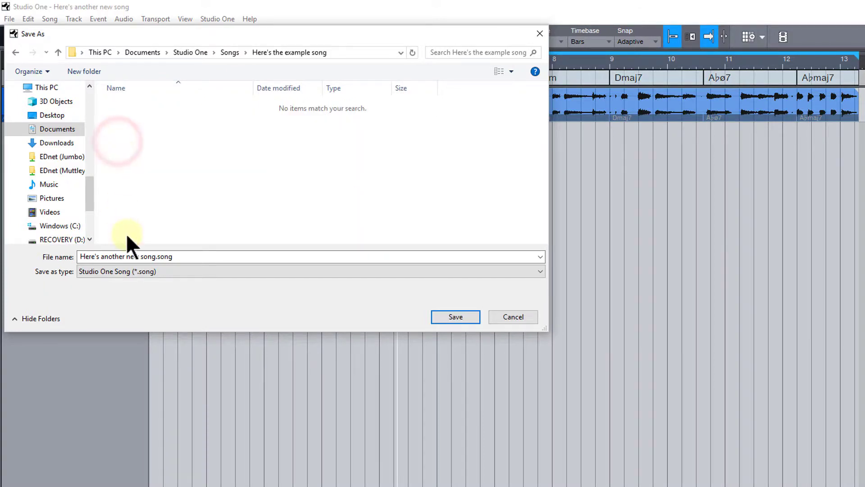
click(179, 254)
key(ctrl+a)
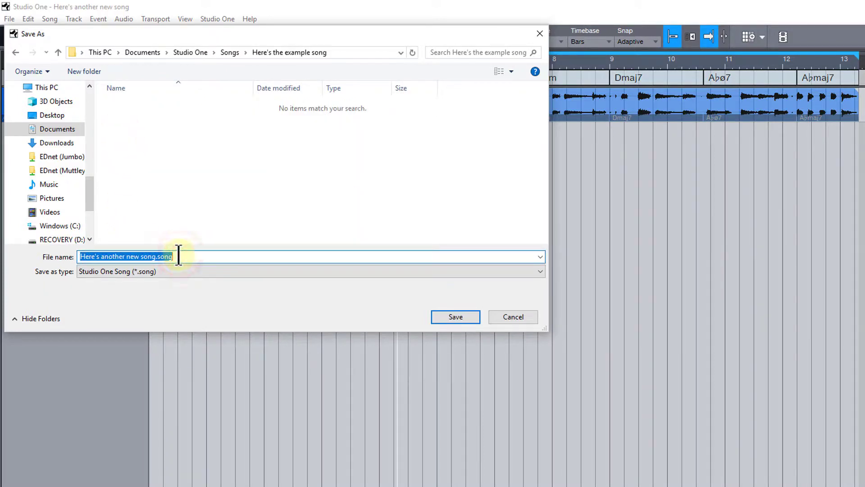
key(ctrl+v)
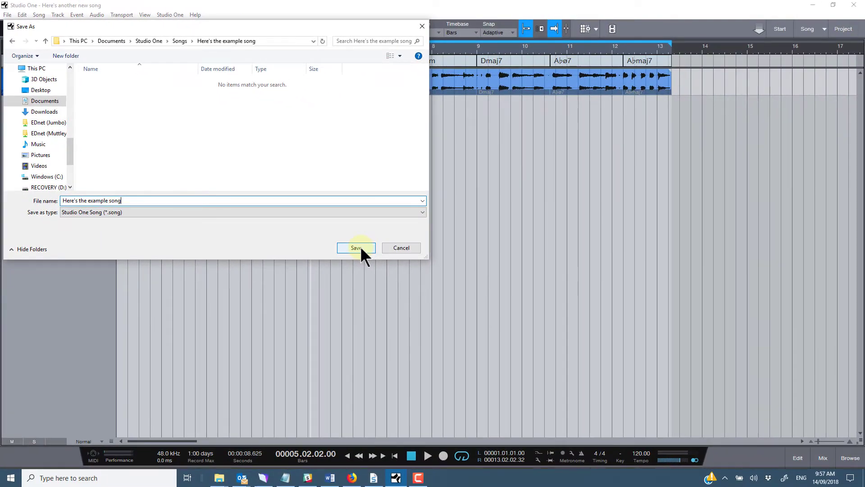
click(360, 246)
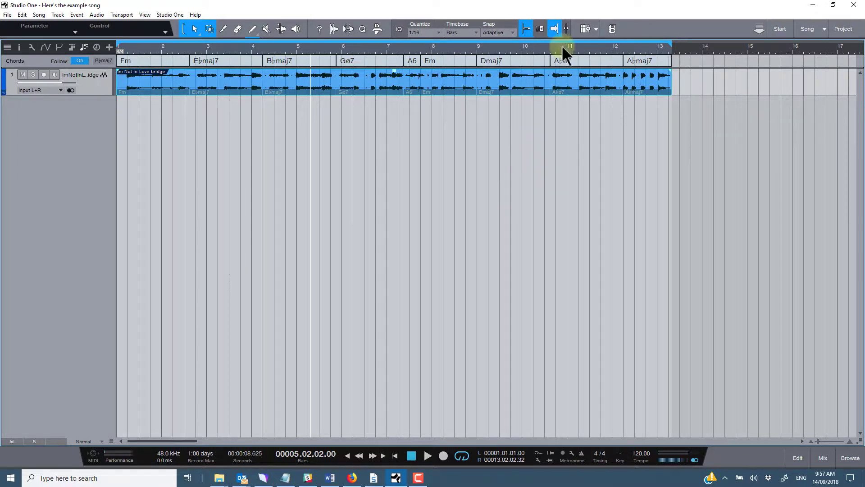
Close the song and exit Studio One.
click(855, 5)
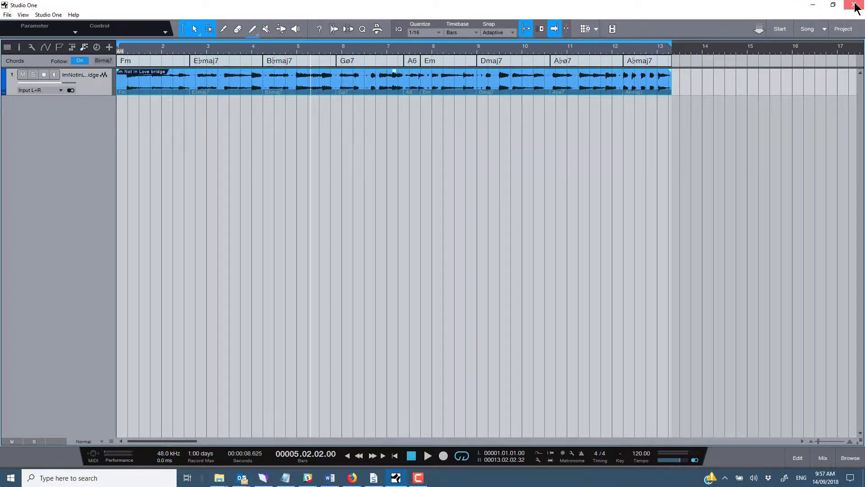
click(855, 5)
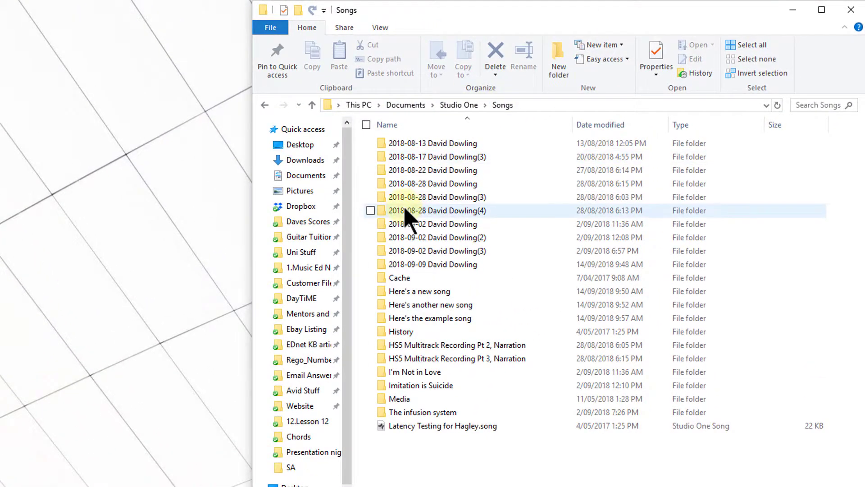
Check the 'Here's the example song' folder's Cache and Media subfolders for Im Not In Love bridge.wav.
click(419, 318)
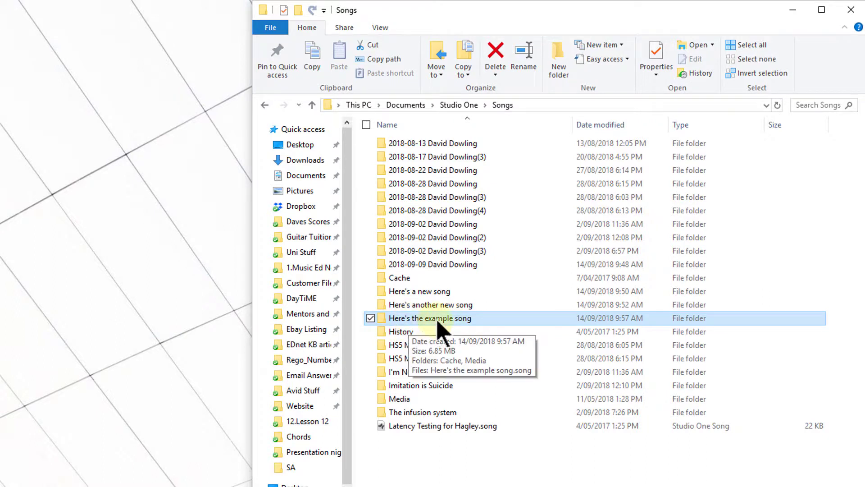
double_click(386, 322)
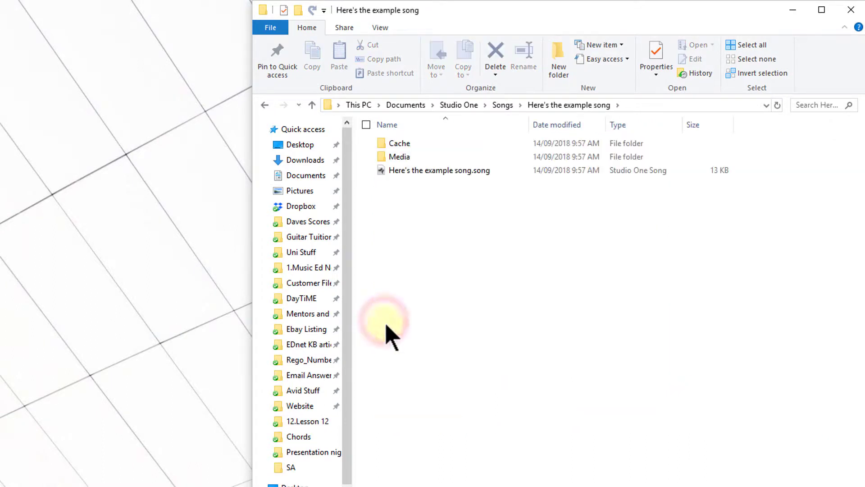
double_click(396, 149)
click(568, 105)
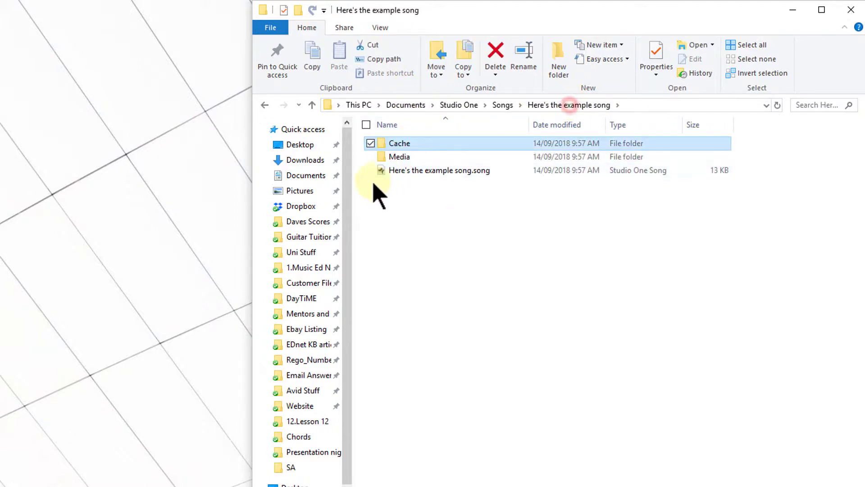
double_click(397, 158)
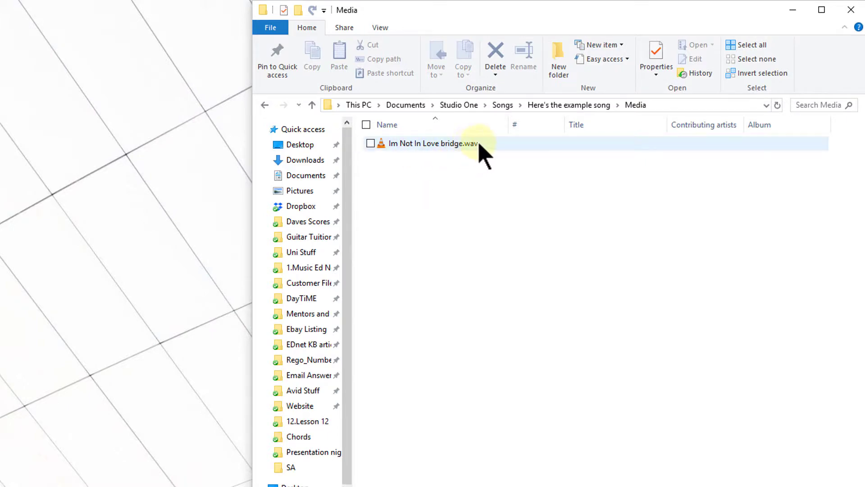
click(564, 107)
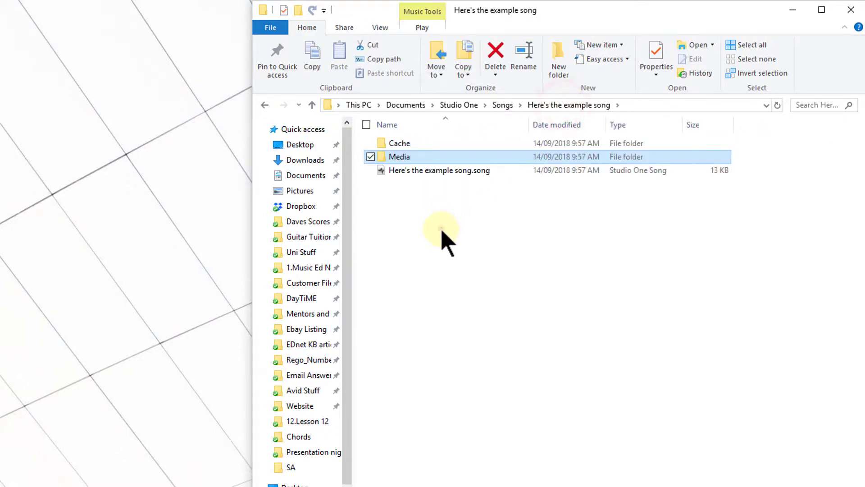
Move the 'Here's the example song' folder from Songs onto the desktop, then close Explorer.
click(503, 105)
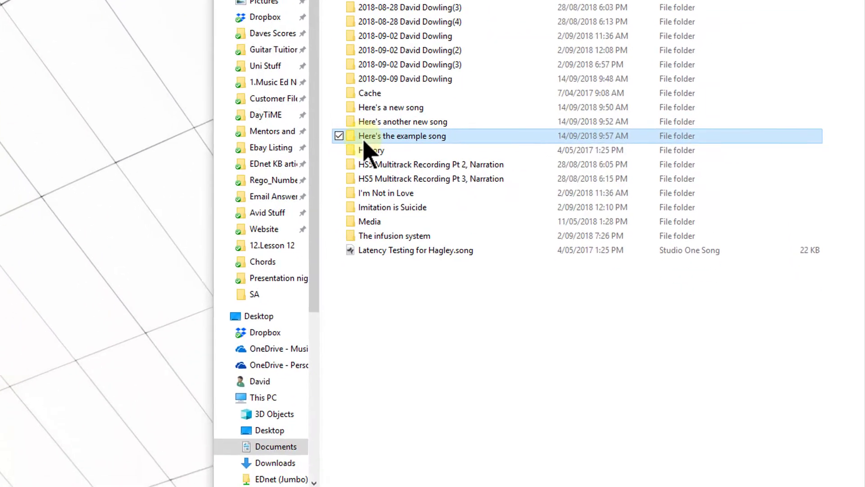
right_click(366, 138)
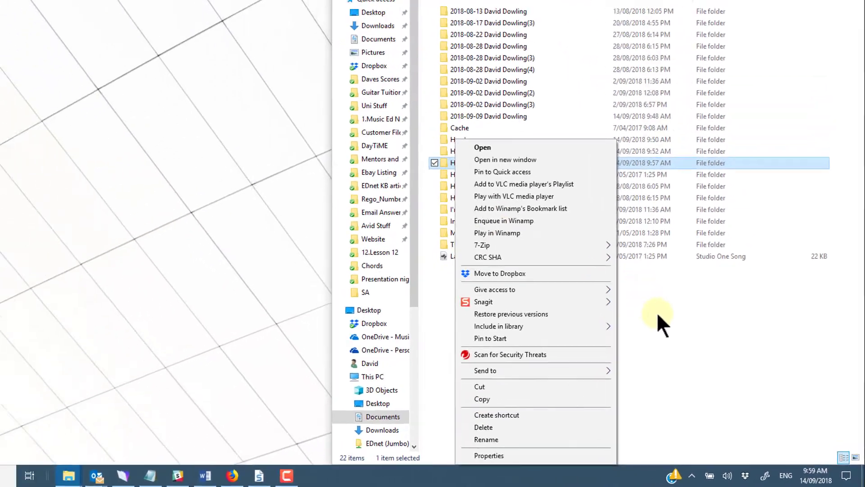
click(656, 312)
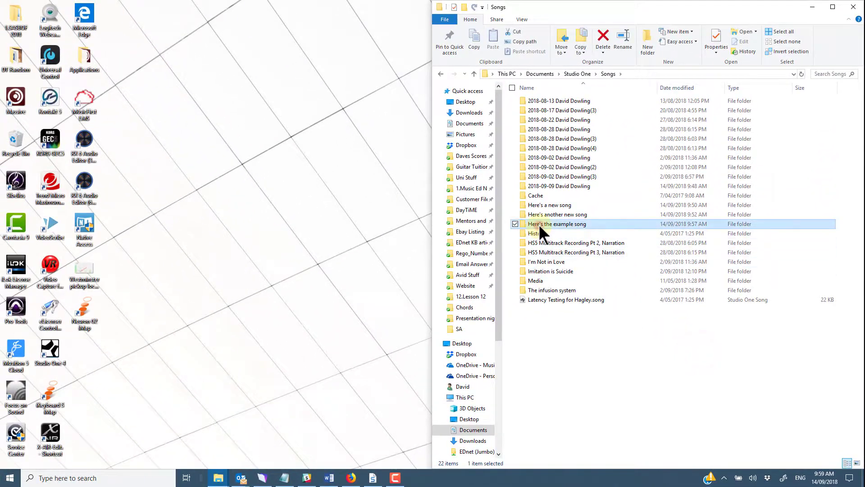
drag(464, 163, 171, 121)
drag(303, 192, 287, 191)
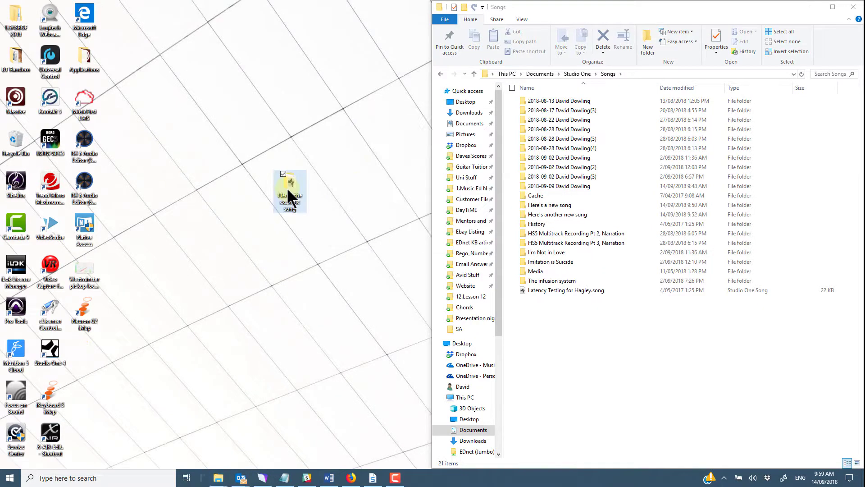
click(855, 7)
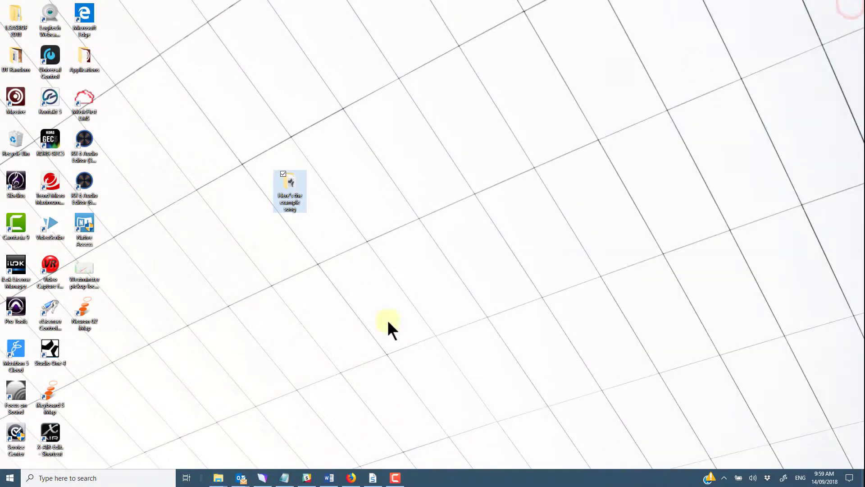
Reopen 'Here's the example song' from its desktop folder and play it from the start.
double_click(294, 188)
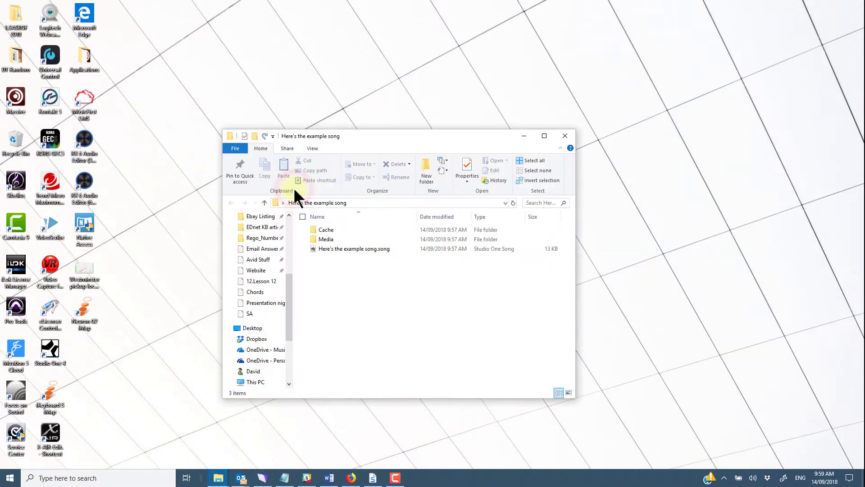
double_click(335, 248)
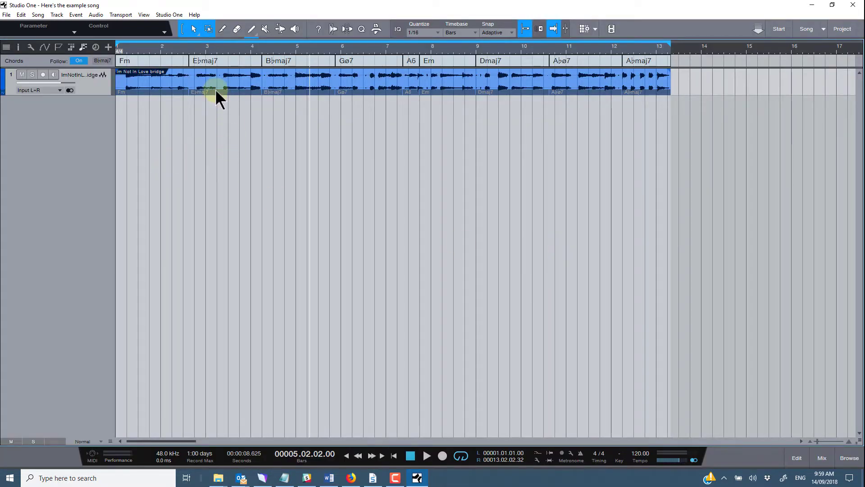
click(167, 110)
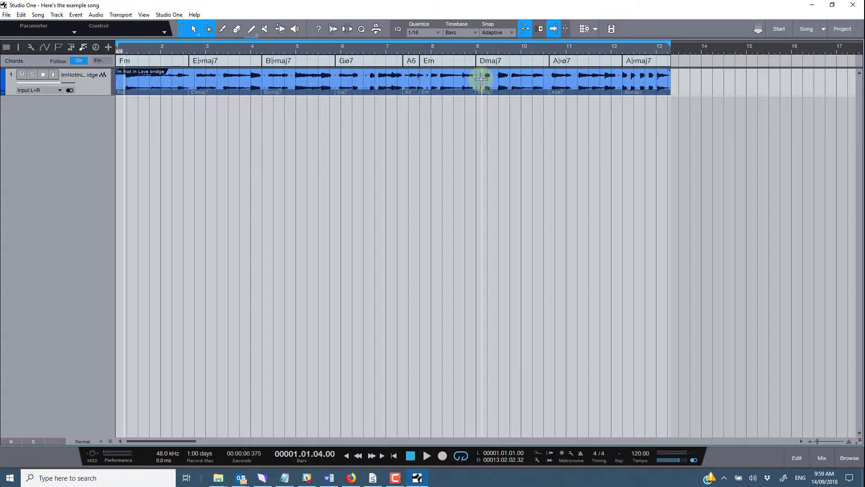
key(space)
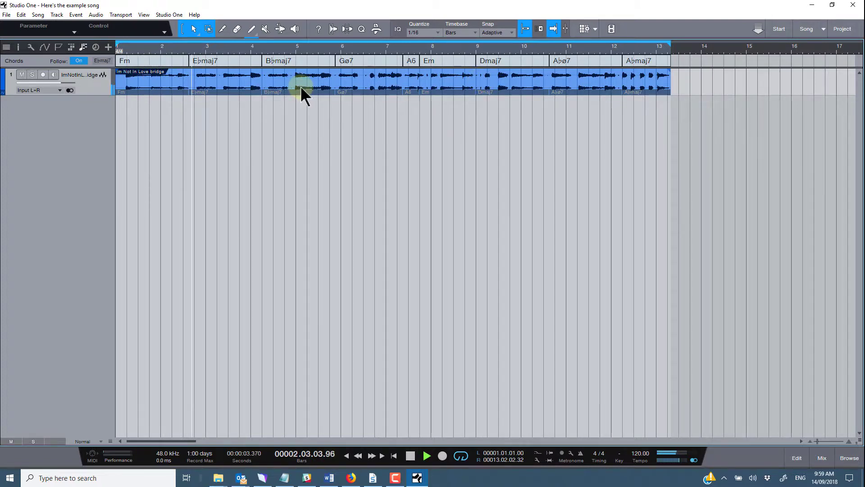
key(space)
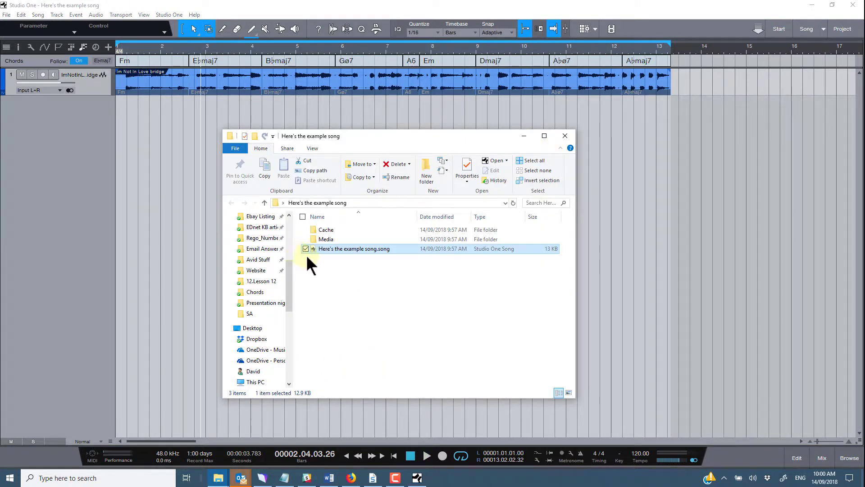
Show the desktop 'Here's the example song' folder's Cache, Media and song file in File Explorer.
right_click(314, 248)
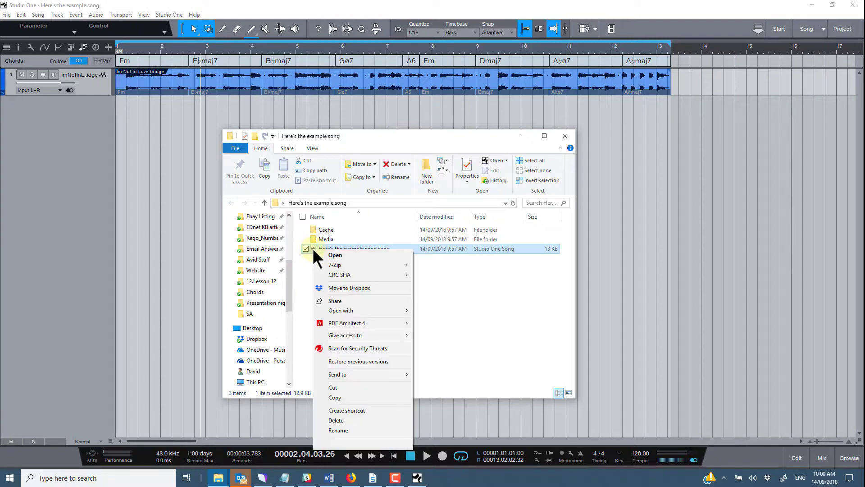
click(462, 299)
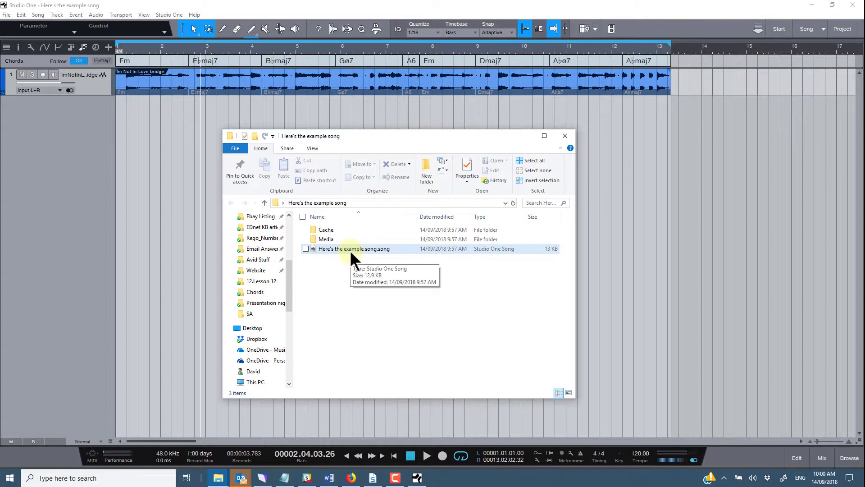
click(341, 279)
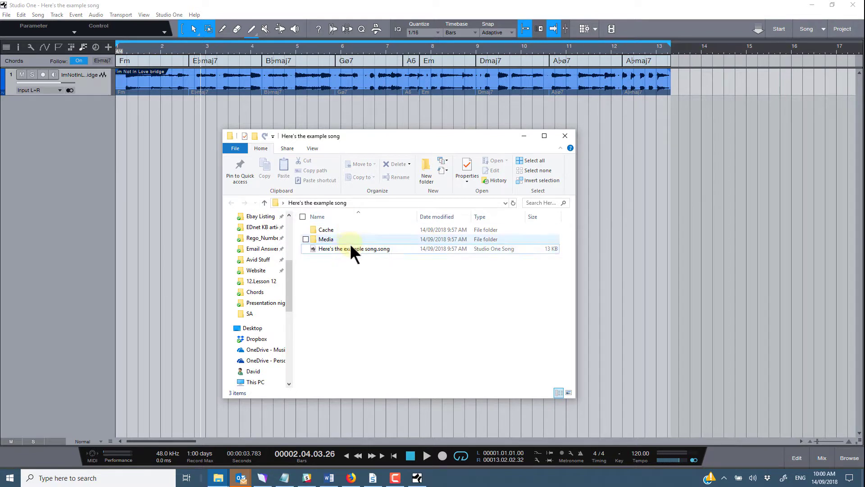
click(264, 202)
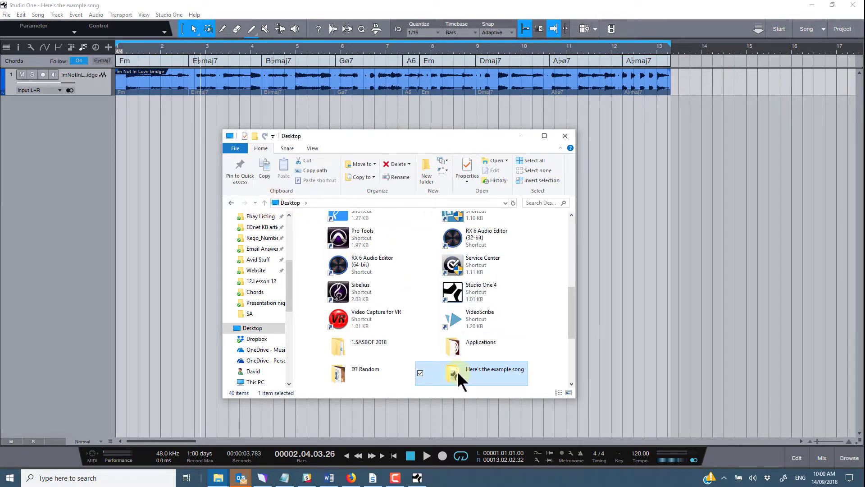
double_click(457, 371)
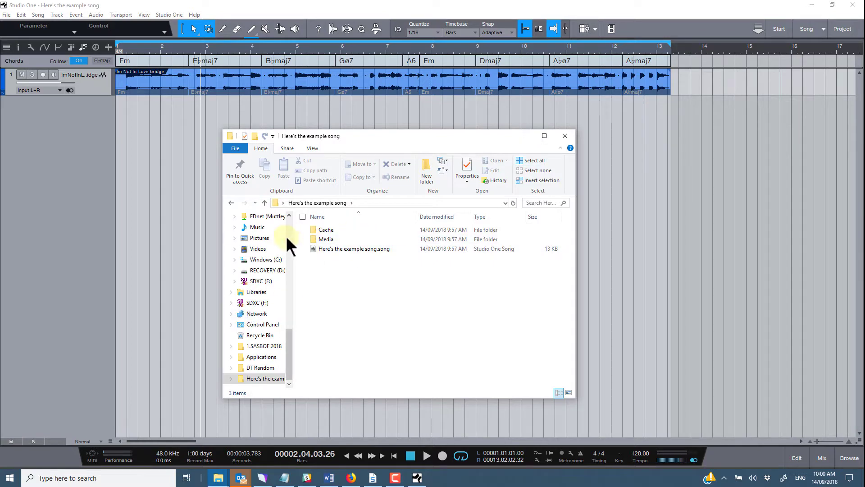
Dock File Explorer to the right half and browse to Documents\Studio One\Songs to list its 21 song folders.
key(super+Right)
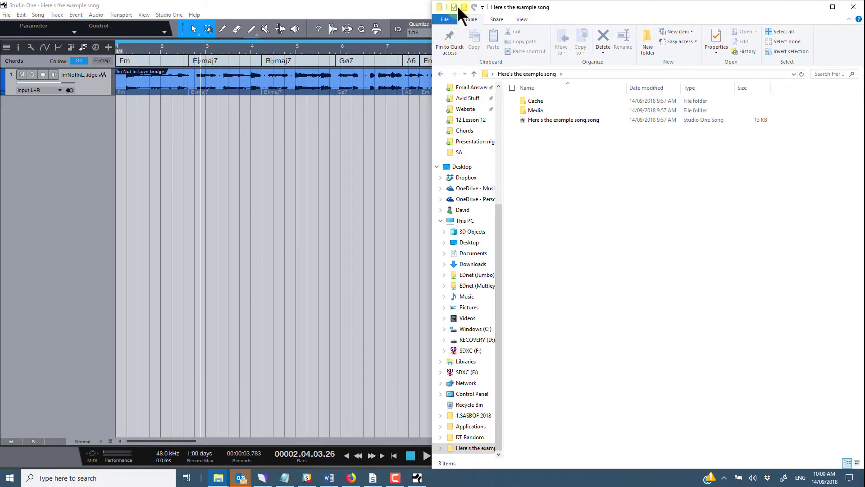
scroll(497, 234, up, 5)
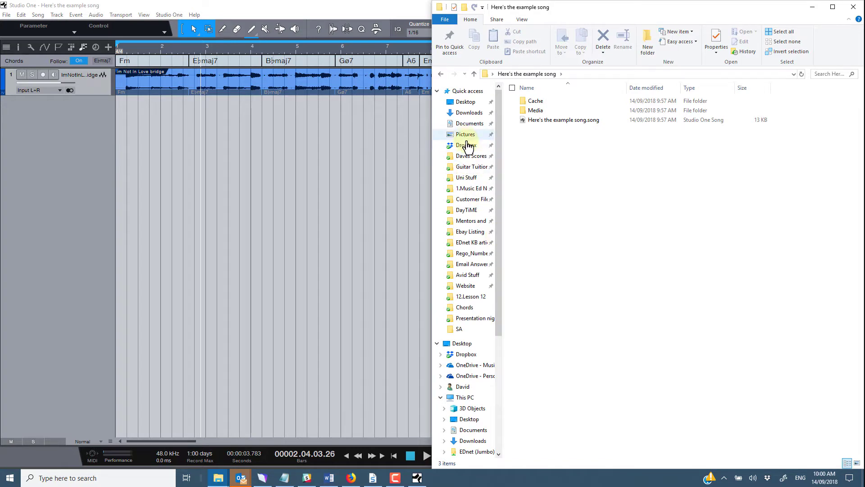
click(465, 124)
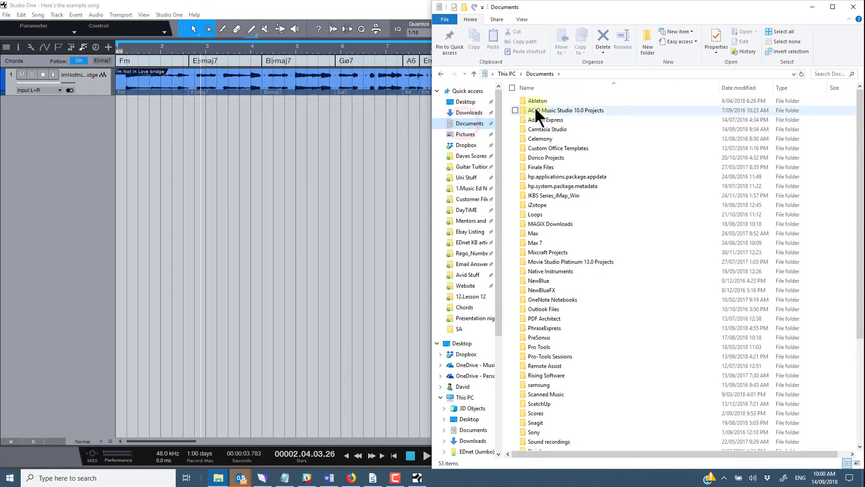
scroll(591, 356, down, 5)
scroll(585, 331, down, 1)
double_click(532, 331)
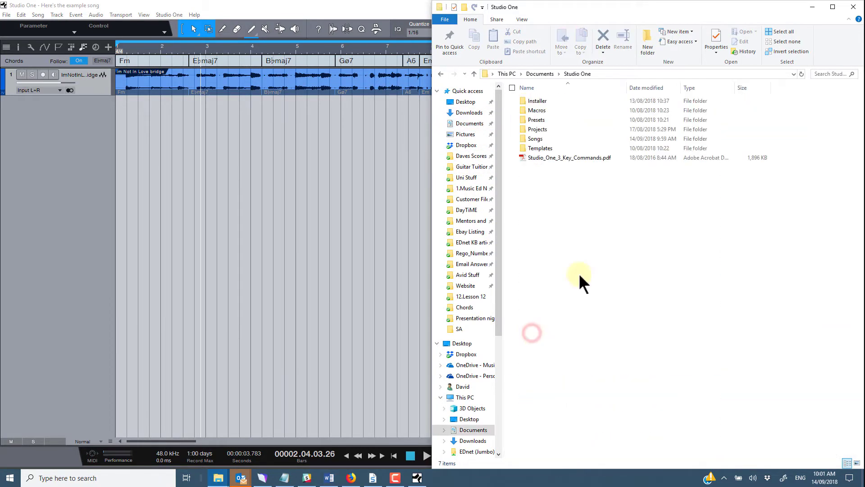
double_click(534, 138)
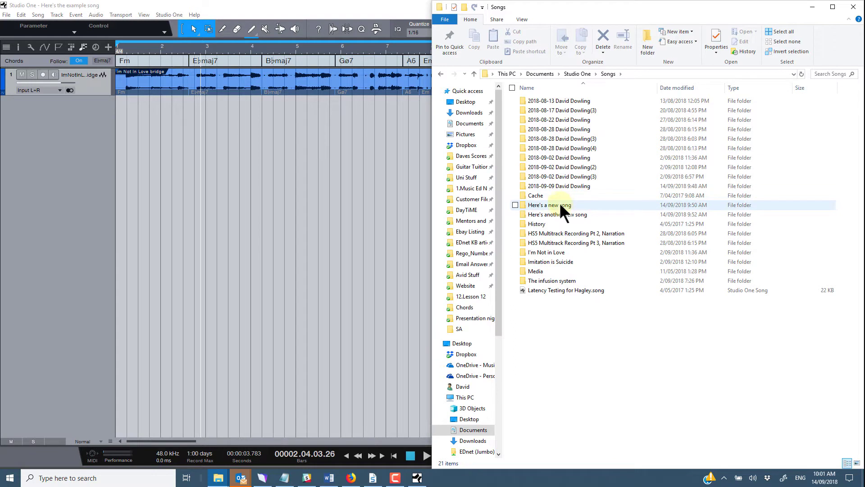
mouse_move(561, 205)
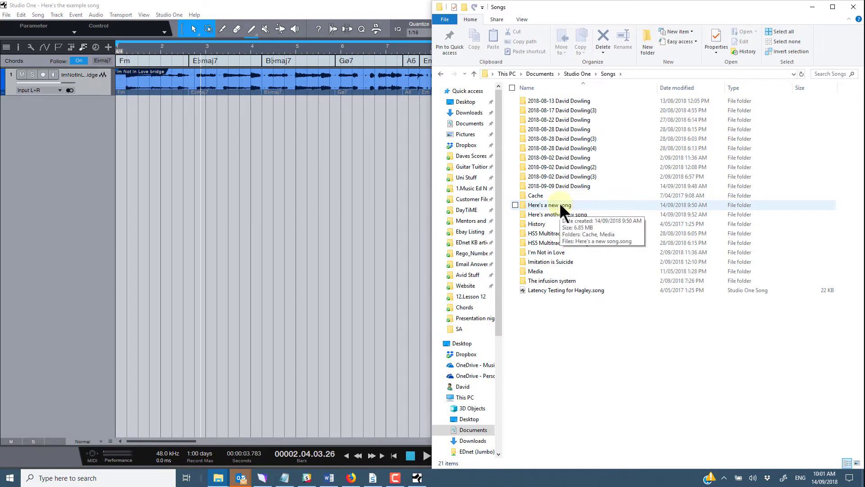
Inspect the User Data song location in Studio One > Options > Locations, then close Options unchanged.
click(6, 15)
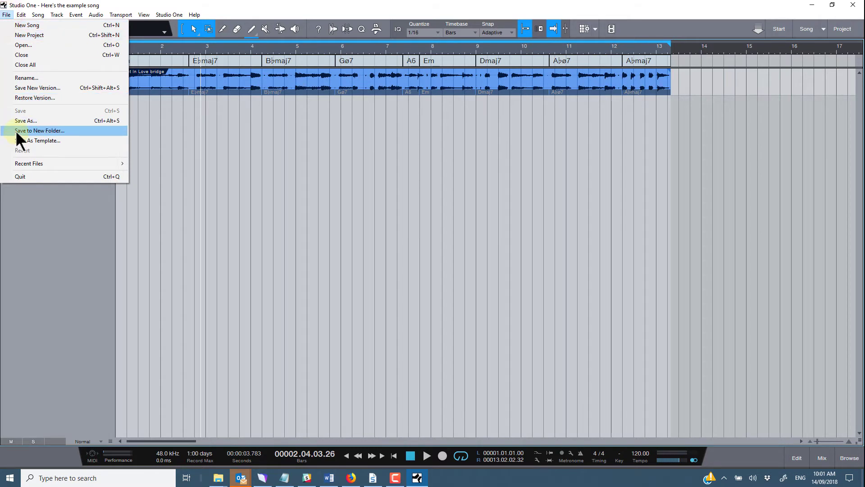
click(425, 23)
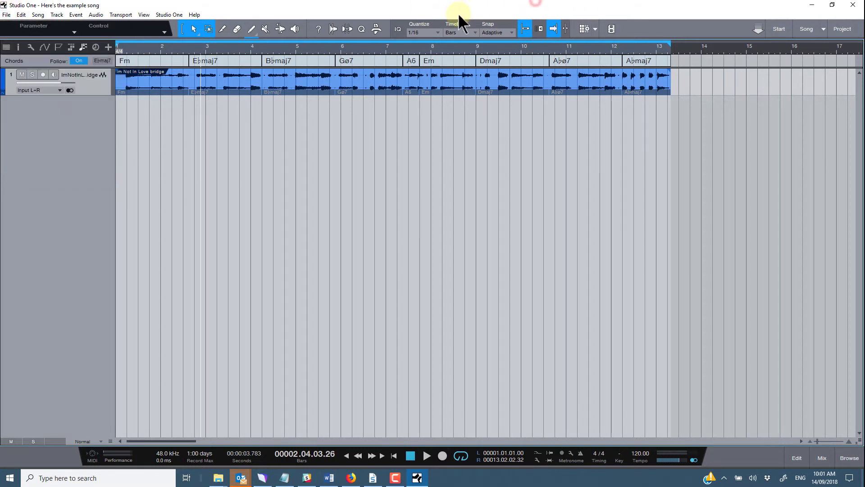
click(177, 15)
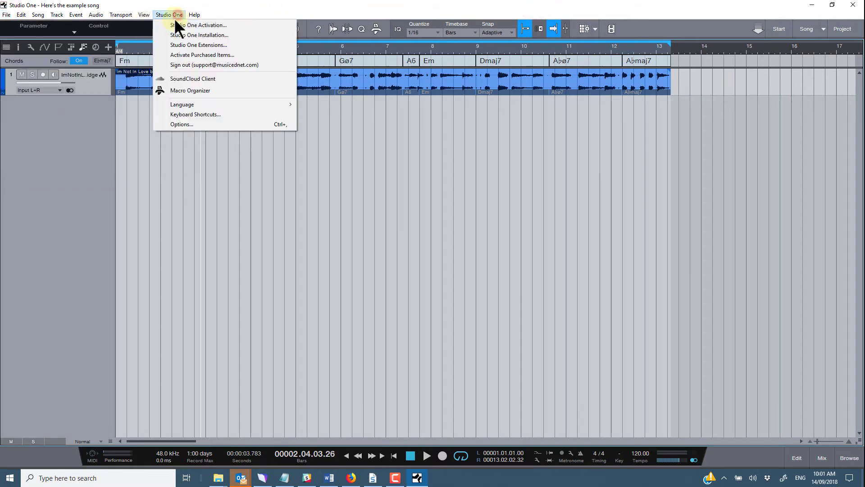
click(162, 124)
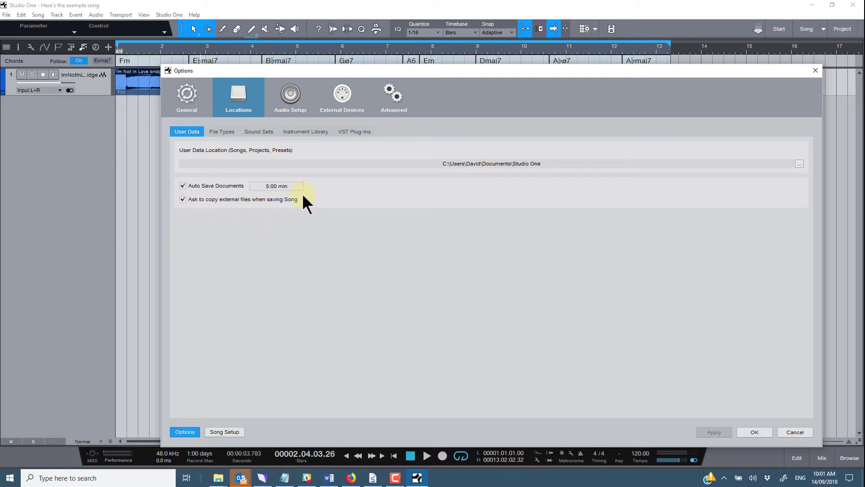
click(765, 433)
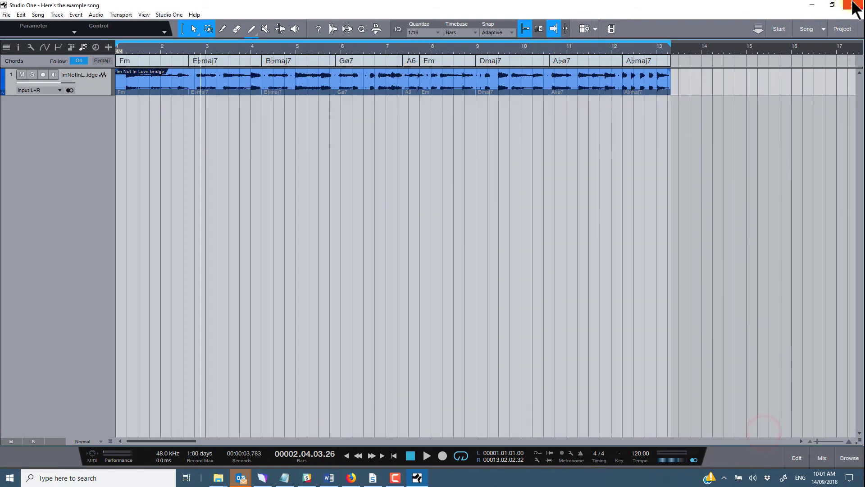